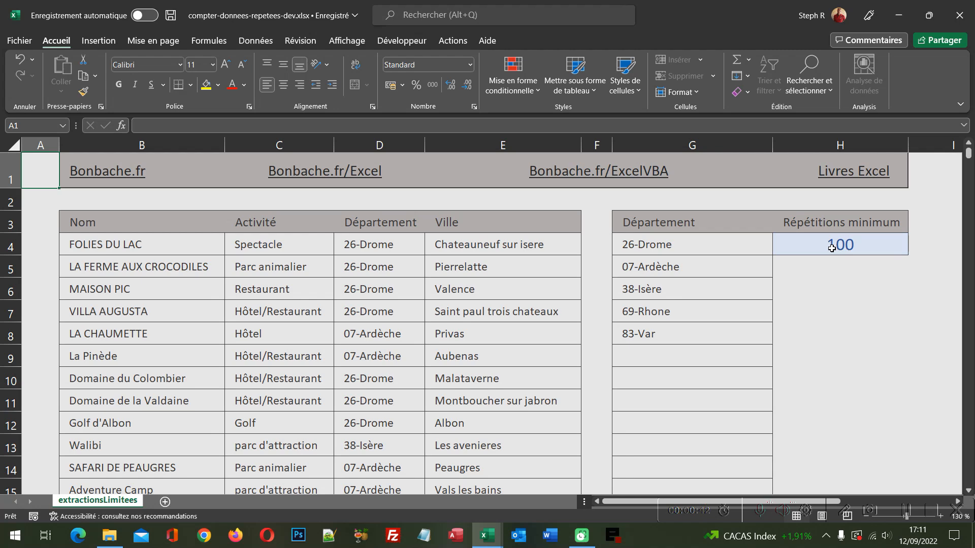
- Set the minimum repetitions in H4 to 140, and close the compter-donnees-repetees-dev.xlsx workbook without saving
click(831, 248)
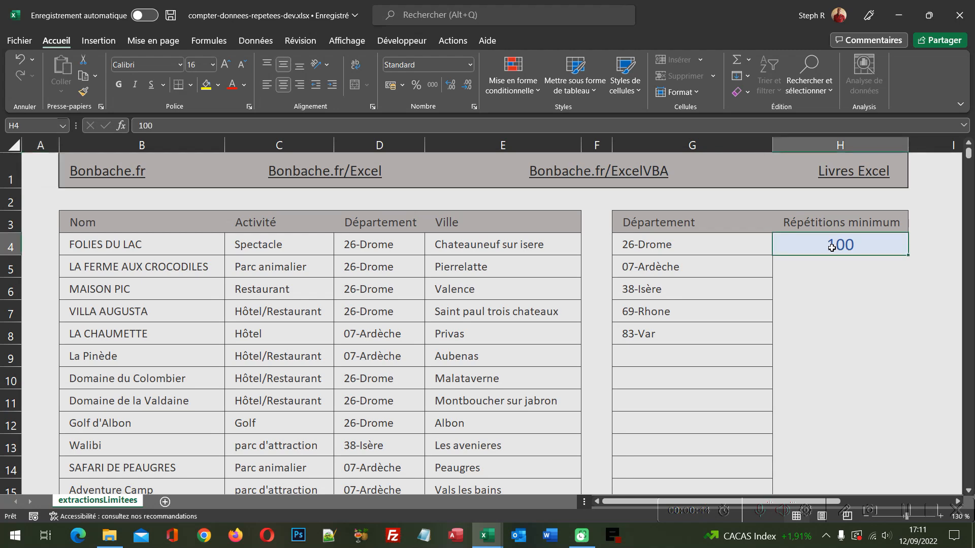
text(140)
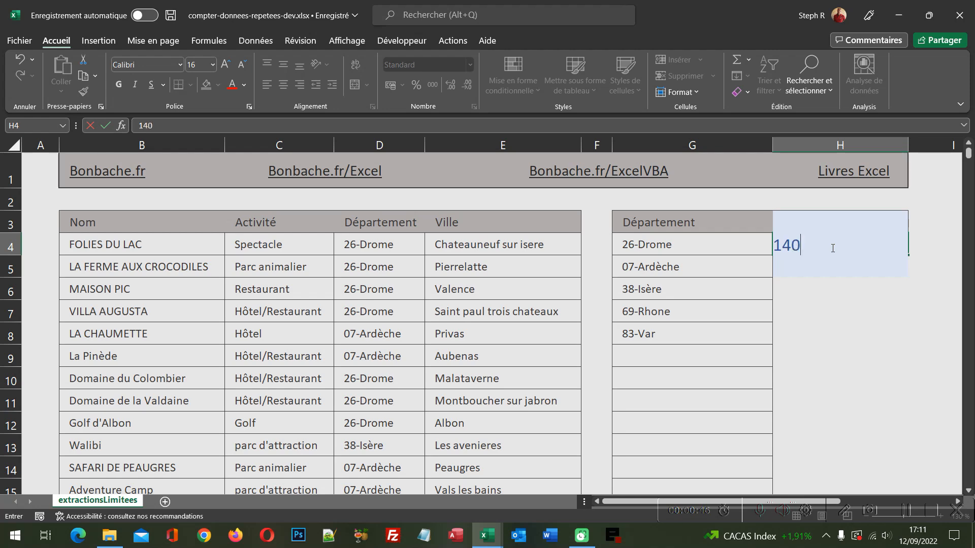
key(Return)
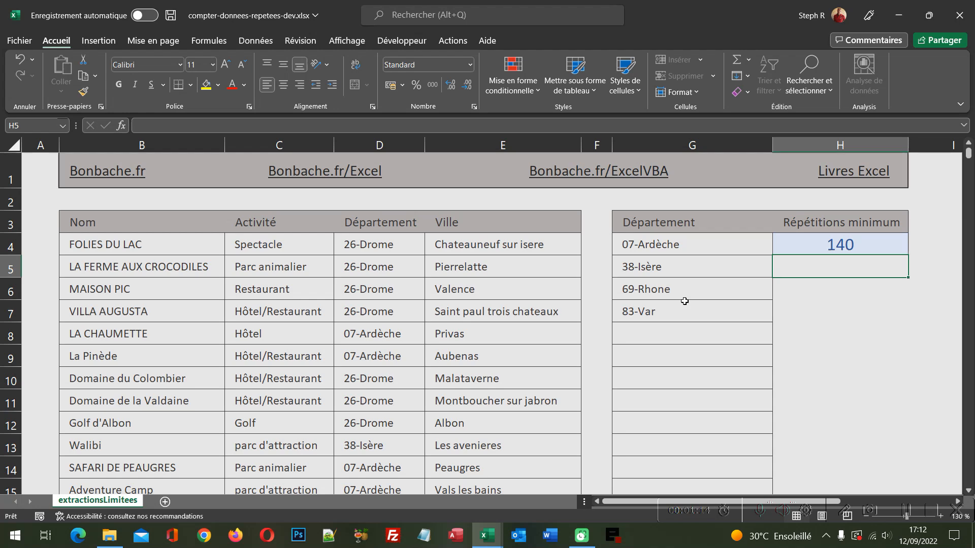
click(959, 15)
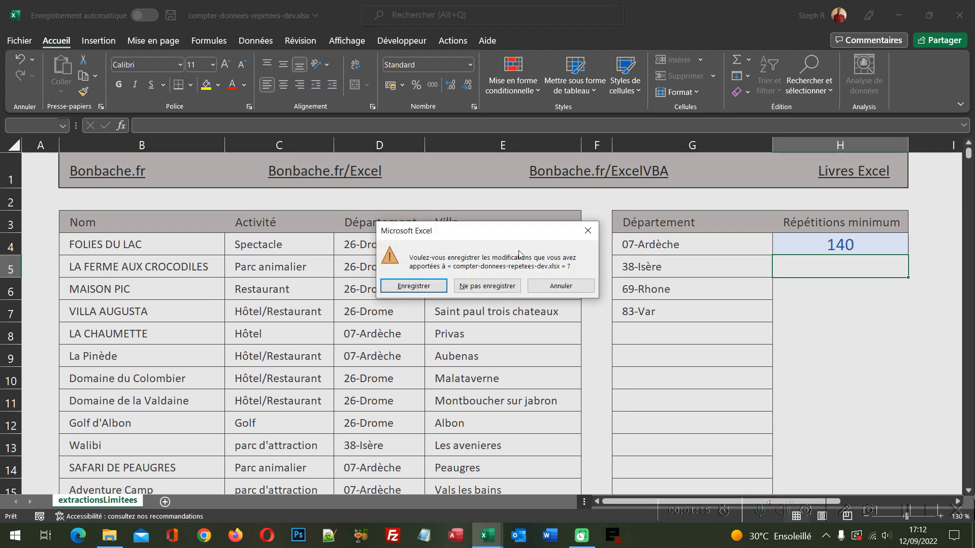
click(487, 286)
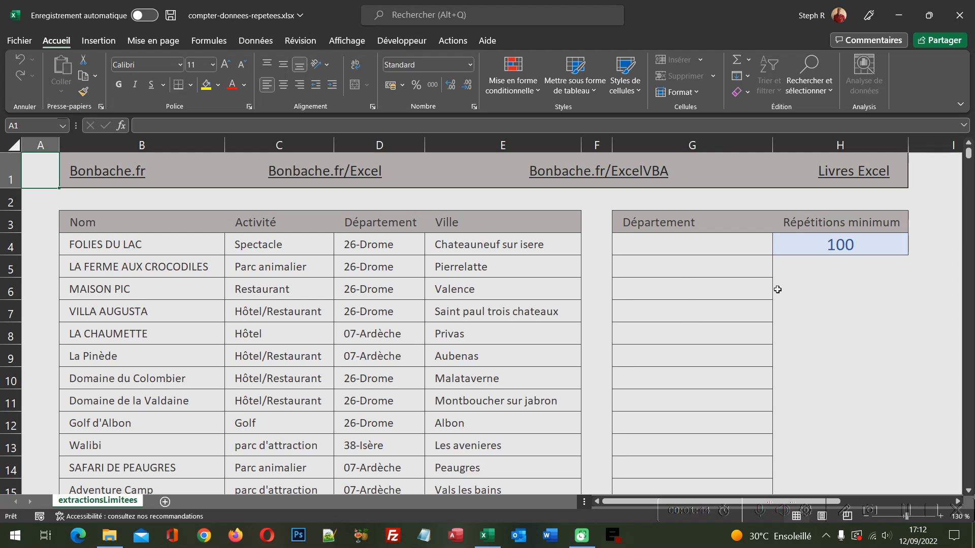
- Select the named range dep to examine which cells it covers in the table
click(855, 248)
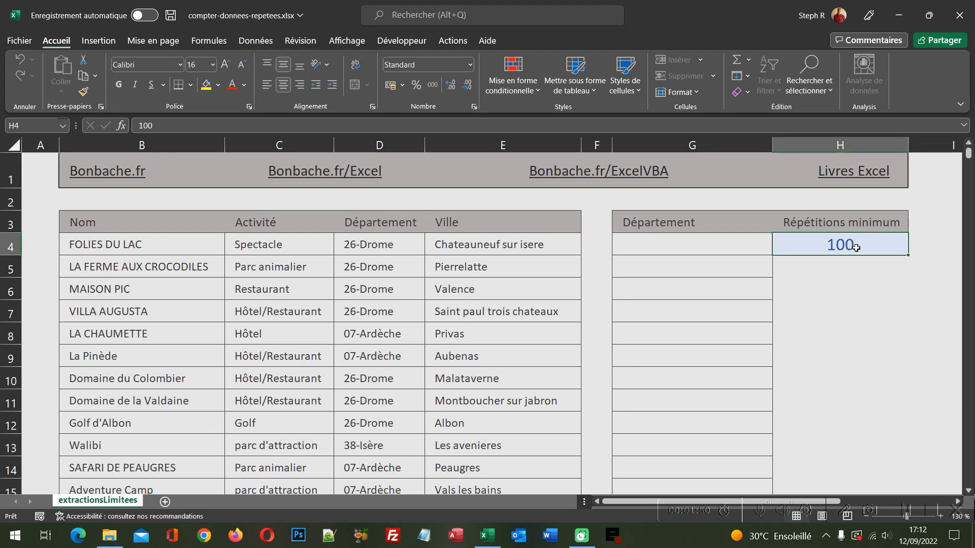
click(65, 126)
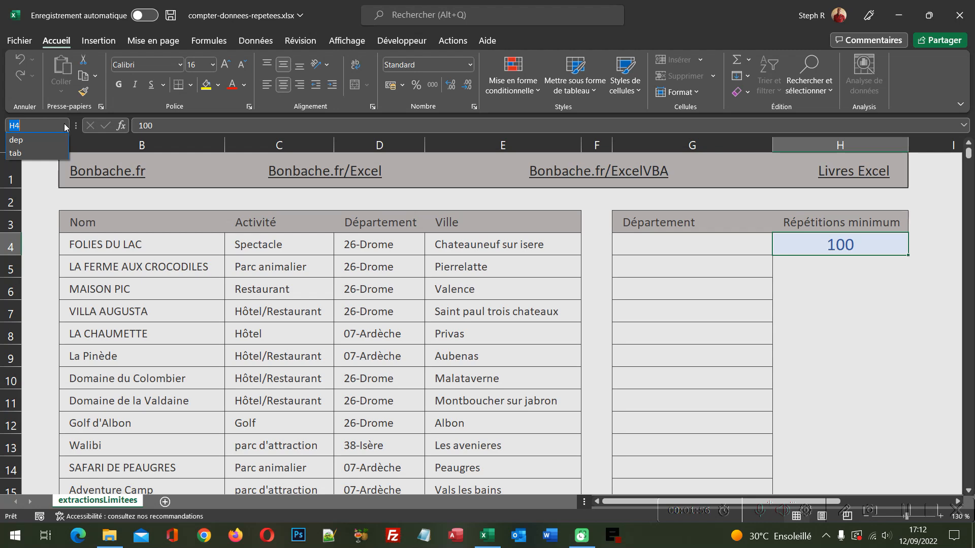
click(23, 147)
scroll(455, 254, up, 1)
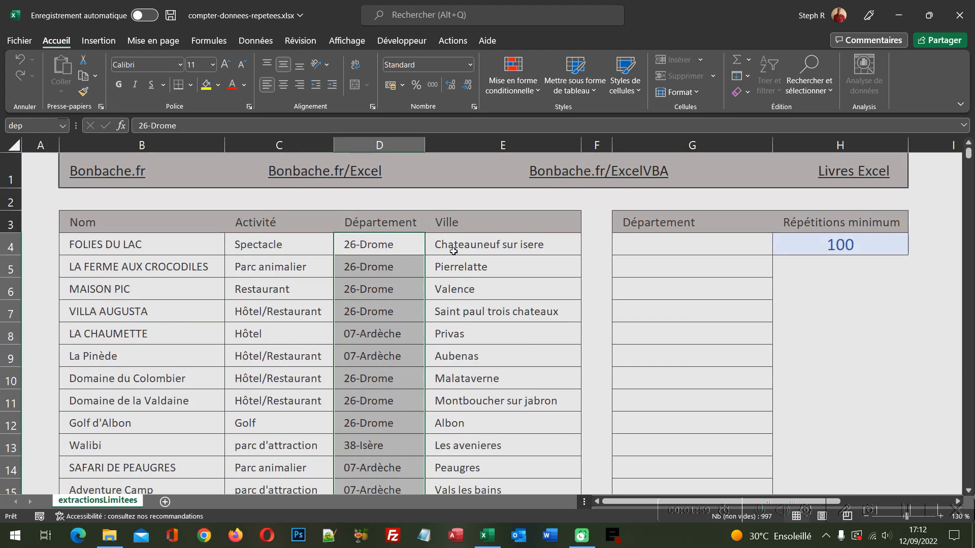
click(484, 242)
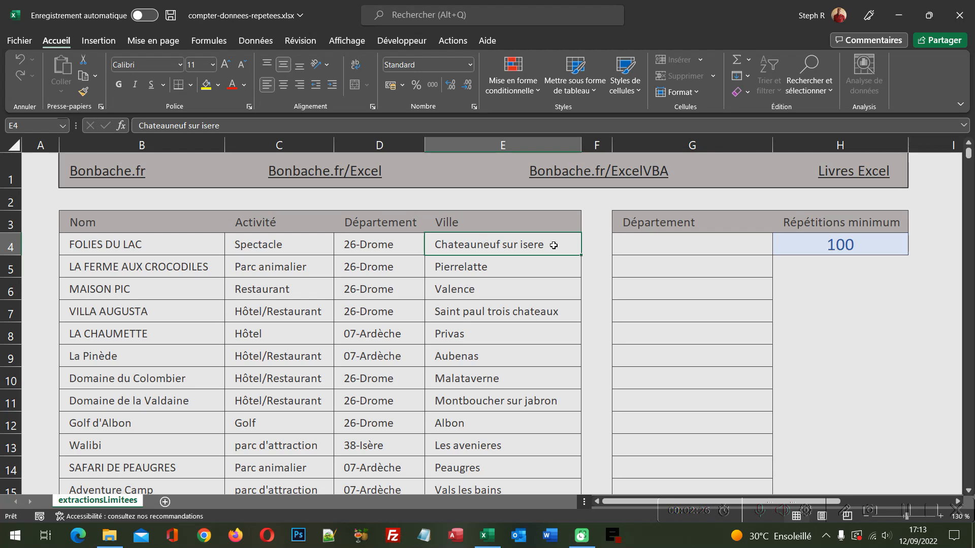
- Start a FILTRE formula in G4 with the named range dep as the array, and open its function arguments dialog
click(661, 246)
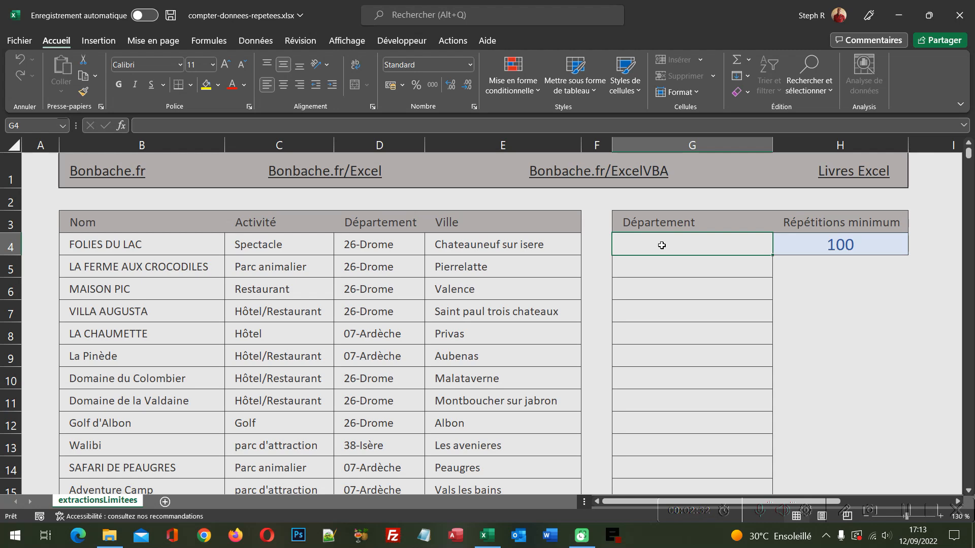
text(=)
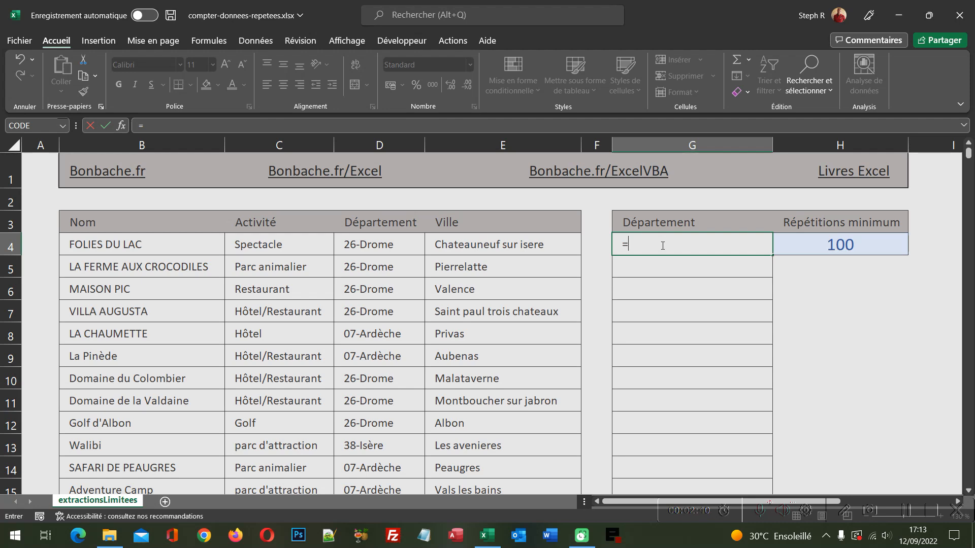
text(Filtr)
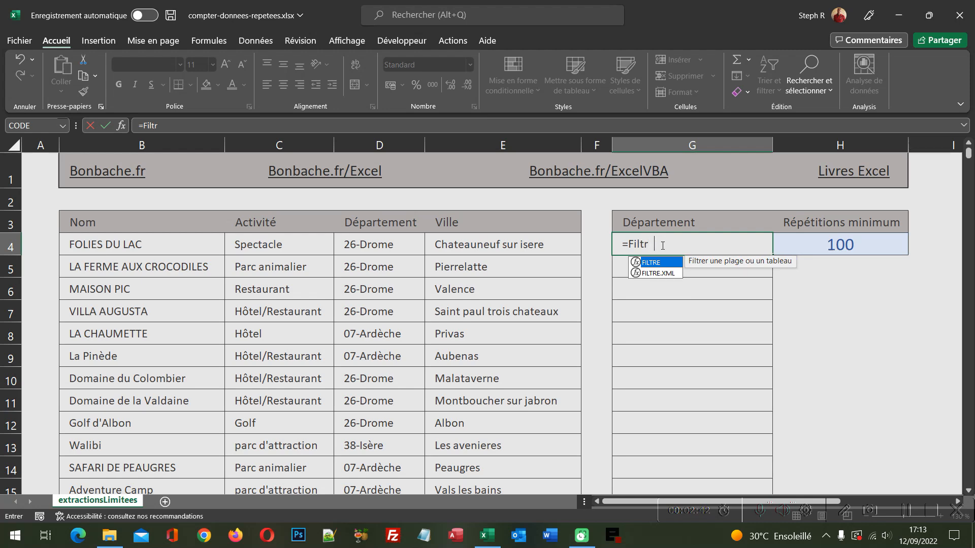
text(e()
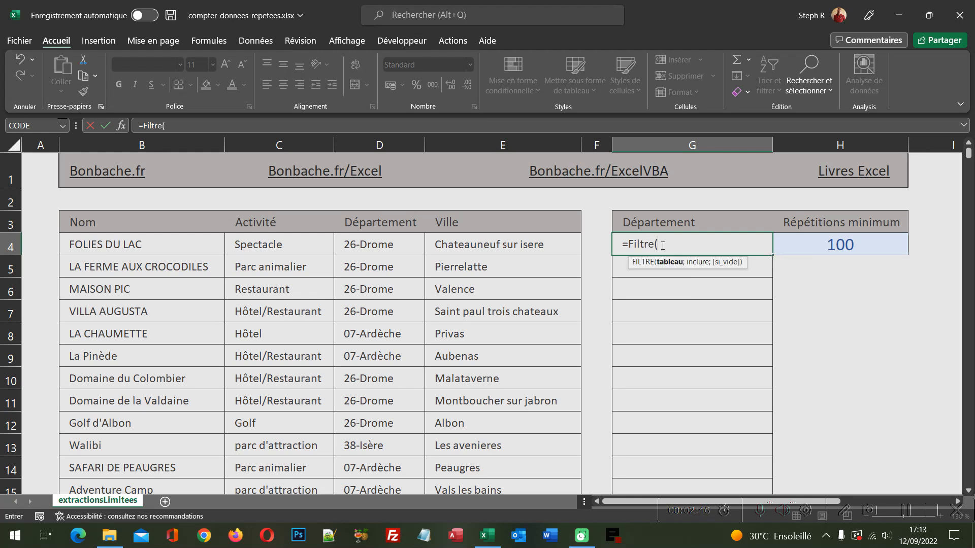
text(dep)
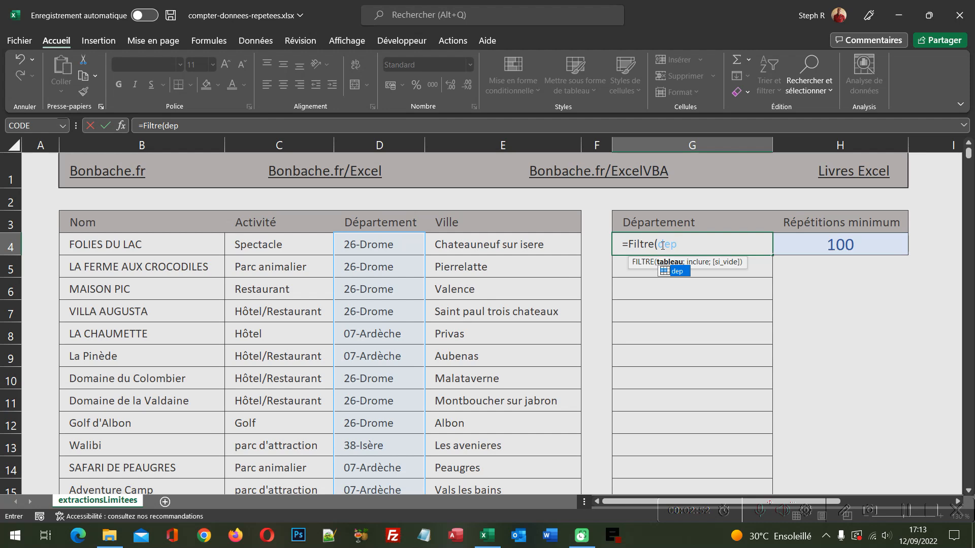
text(;)
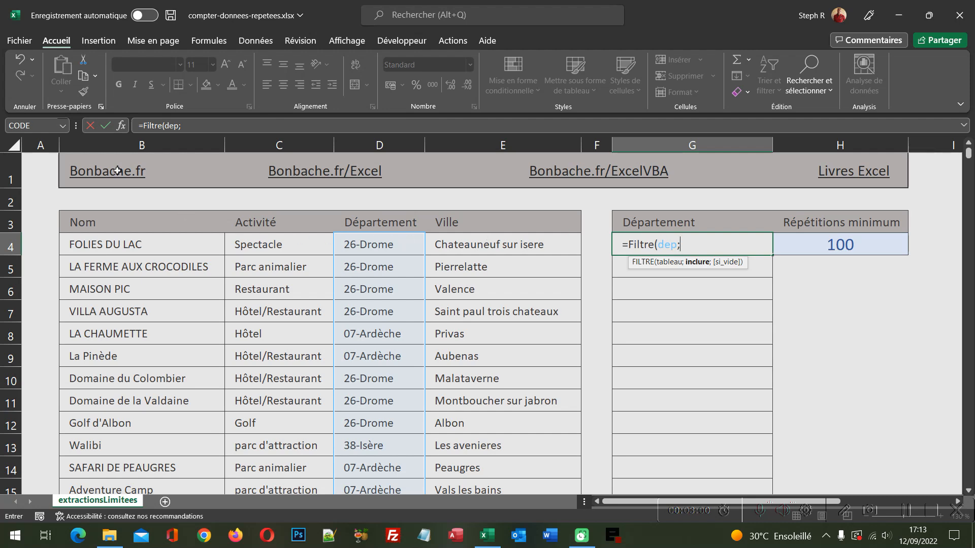
click(121, 127)
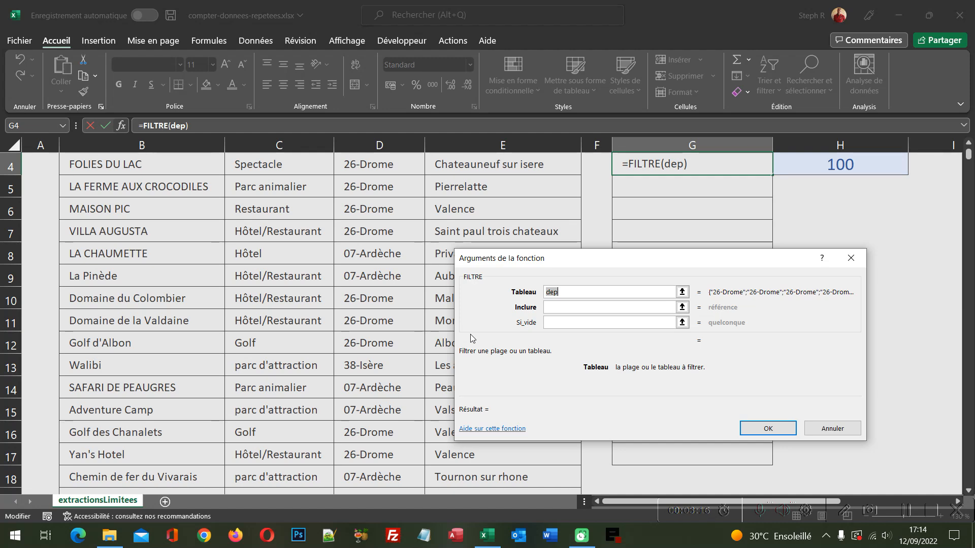
- Set the FILTRE function's Inclure argument to Nb.Si(dep;dep)>H4 and confirm the formula in G4
click(558, 309)
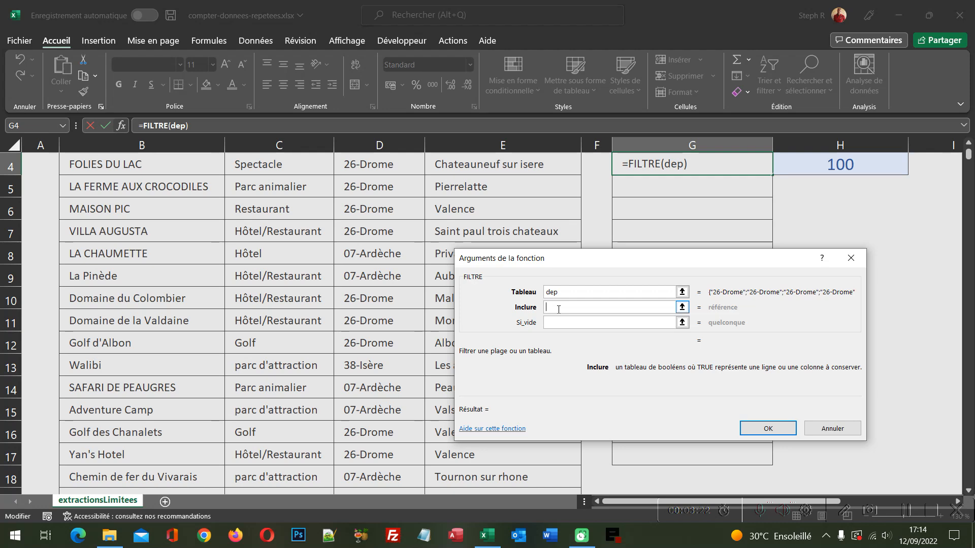
text(Nb.Si()
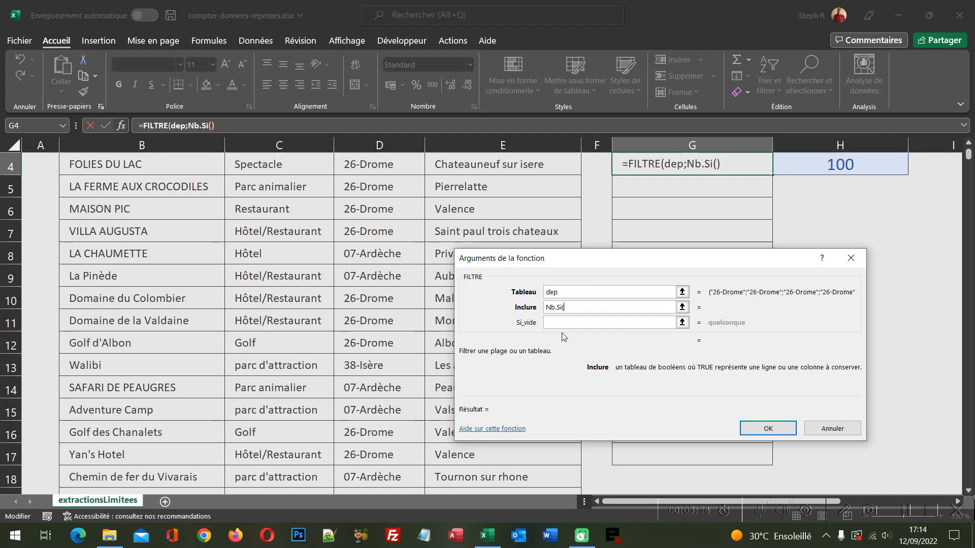
text(dep)
text(dep)
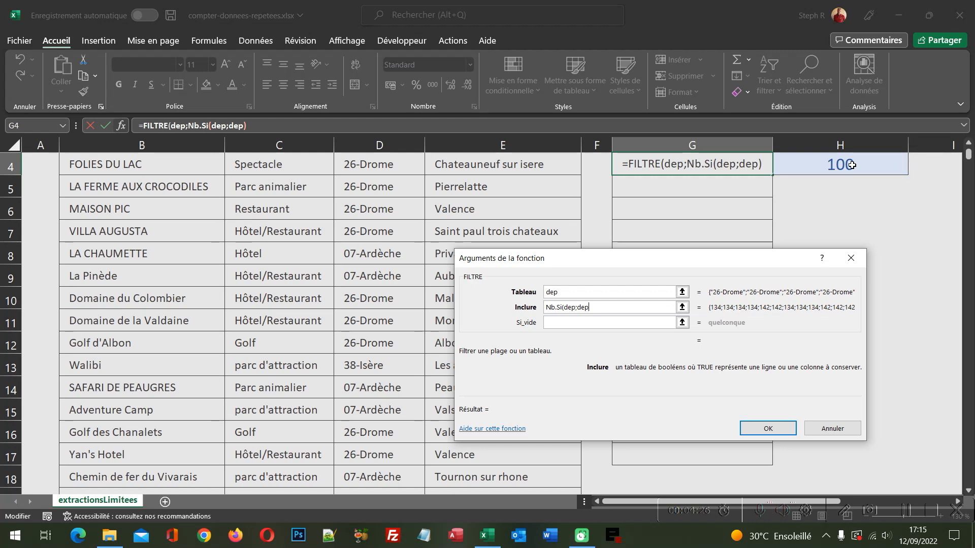
text())
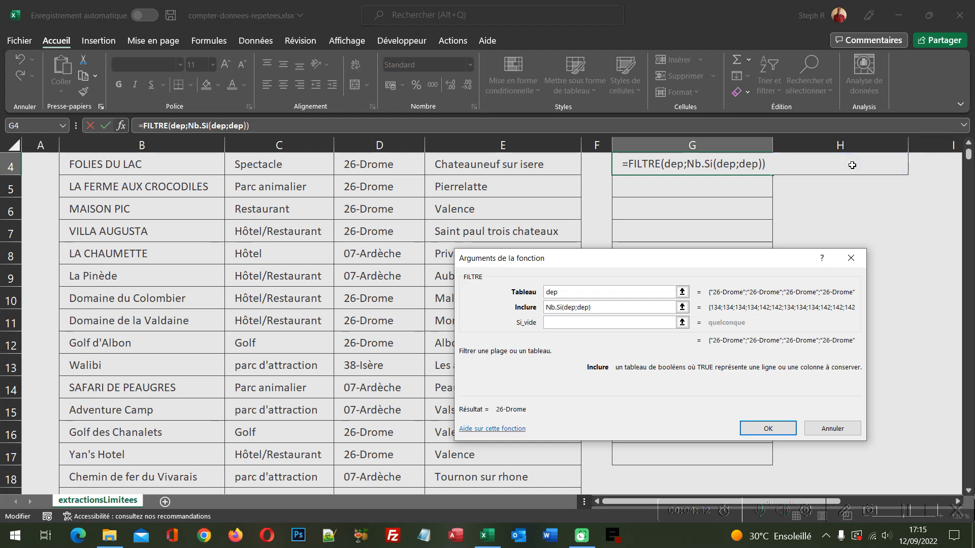
text(>)
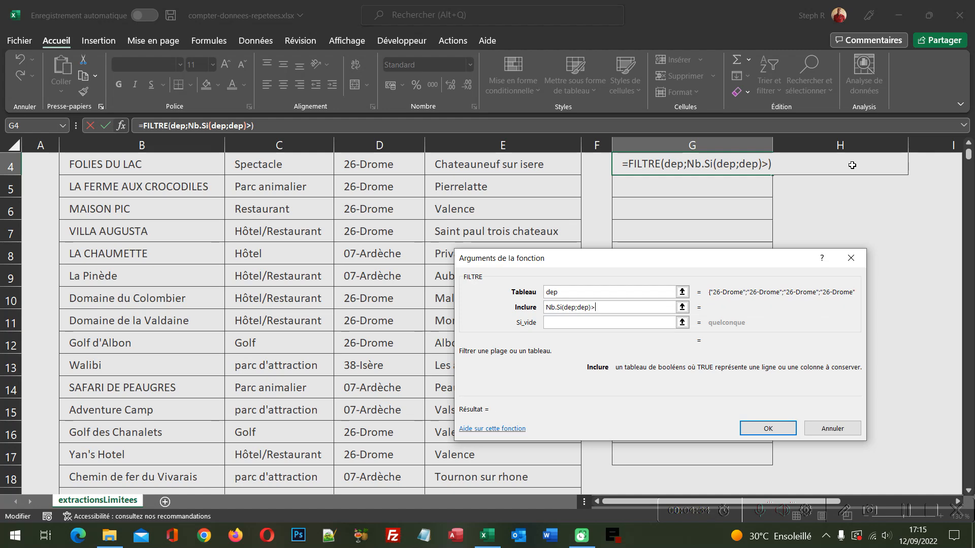
text(H4)
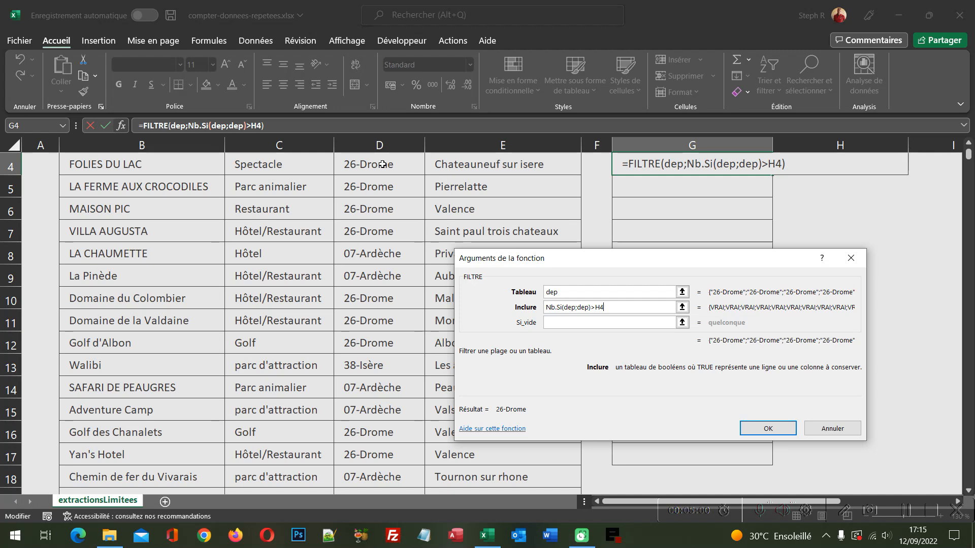
click(756, 428)
scroll(733, 391, up, 1)
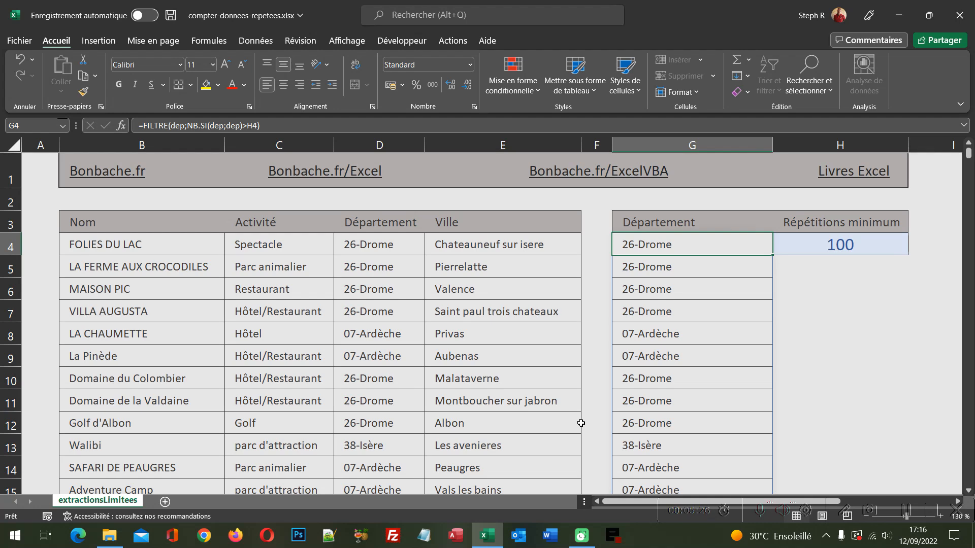
- Set the minimum repetitions in H4 to 140 to test the extraction
click(835, 245)
text(140)
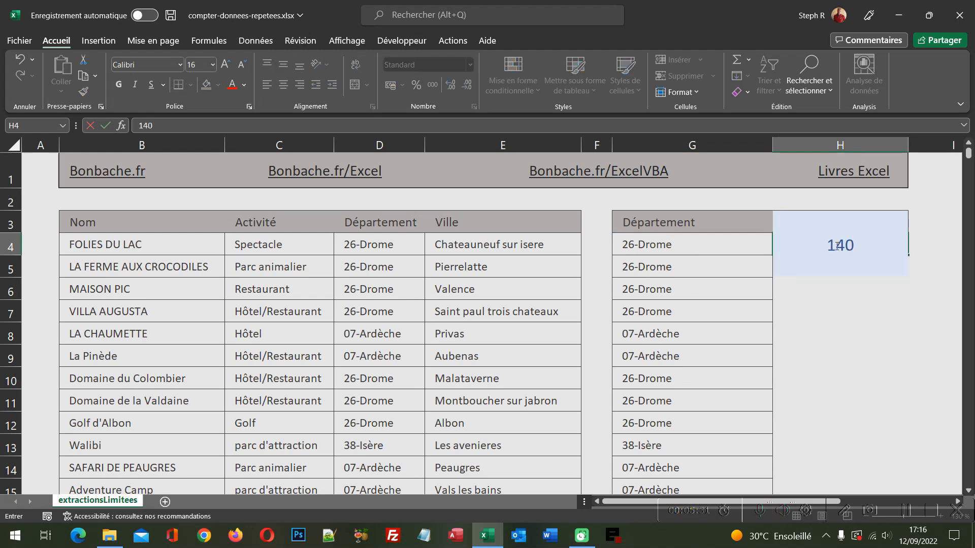
key(Return)
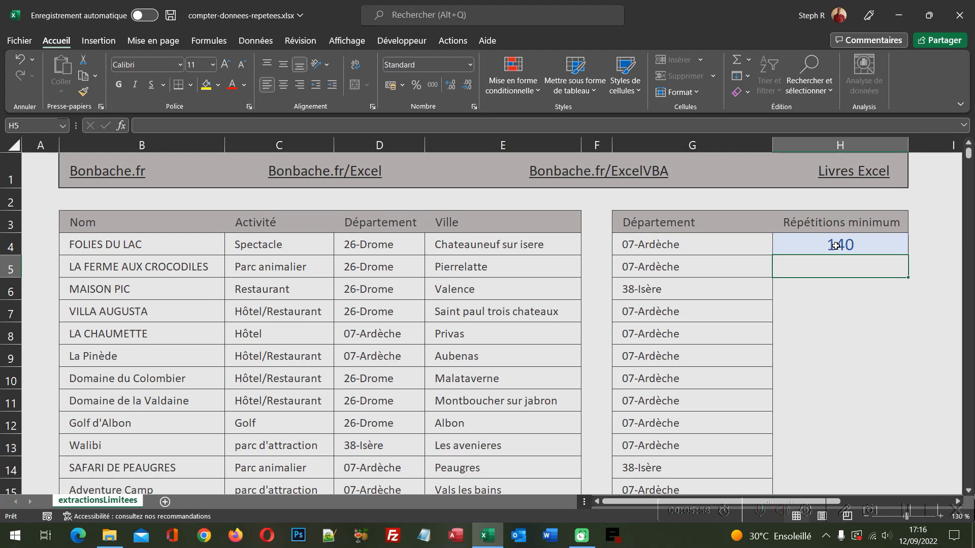
- Wrap the G4 formula in the UNIQUE function so it reads =UNIQUE(FILTRE(dep;NB.SI(dep;dep)>H4))
click(672, 245)
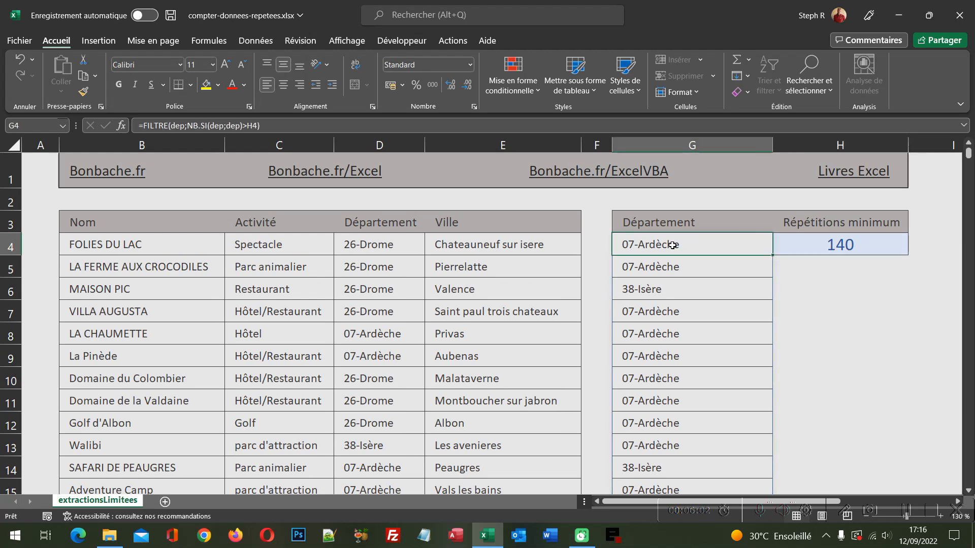
click(146, 126)
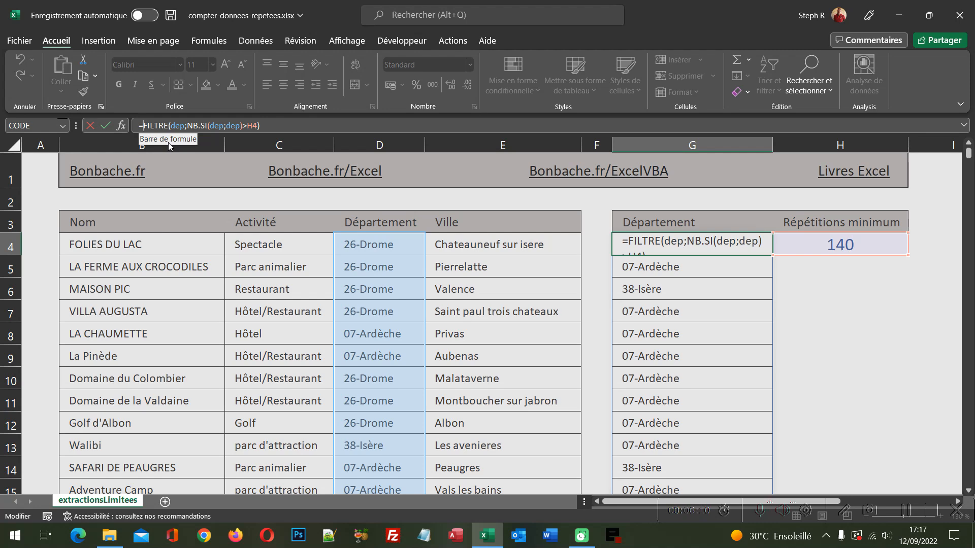
text(Unique)
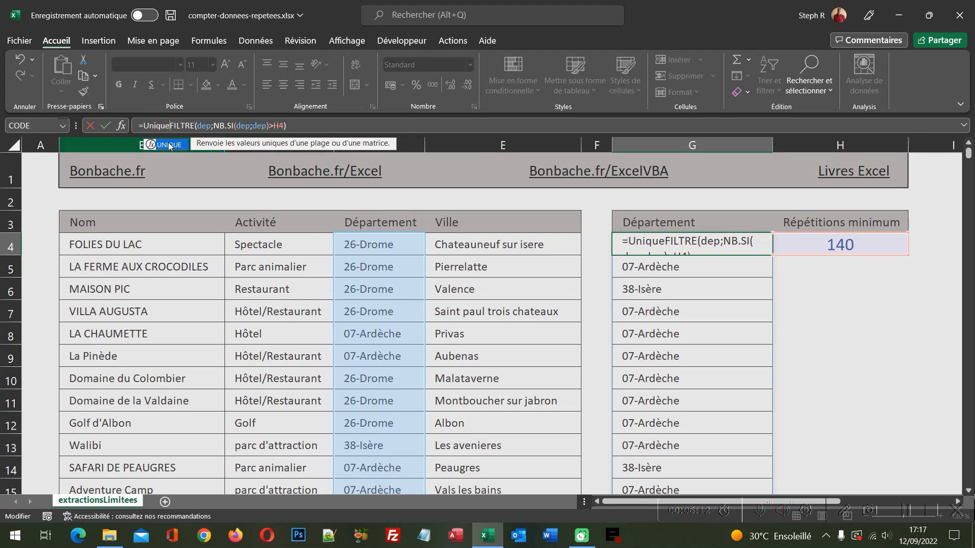
text(()
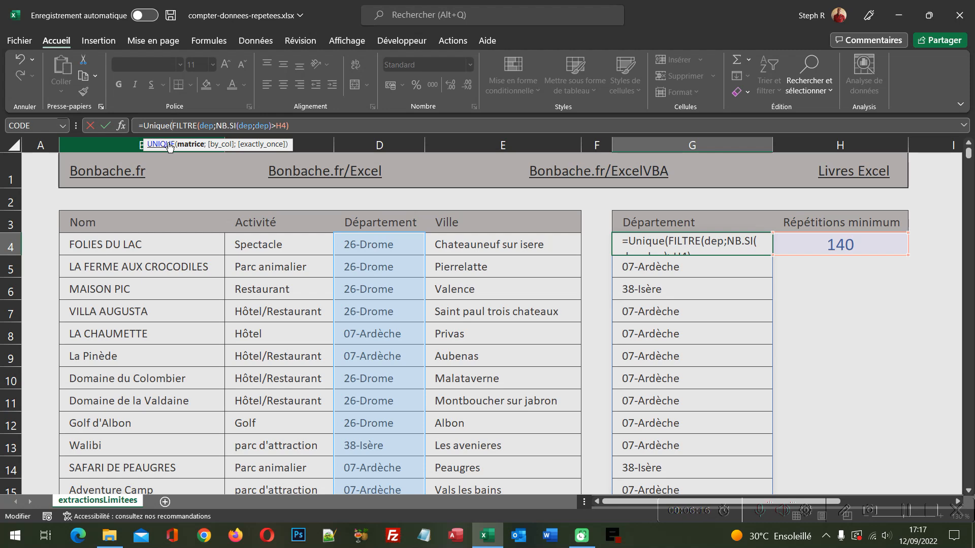
click(313, 127)
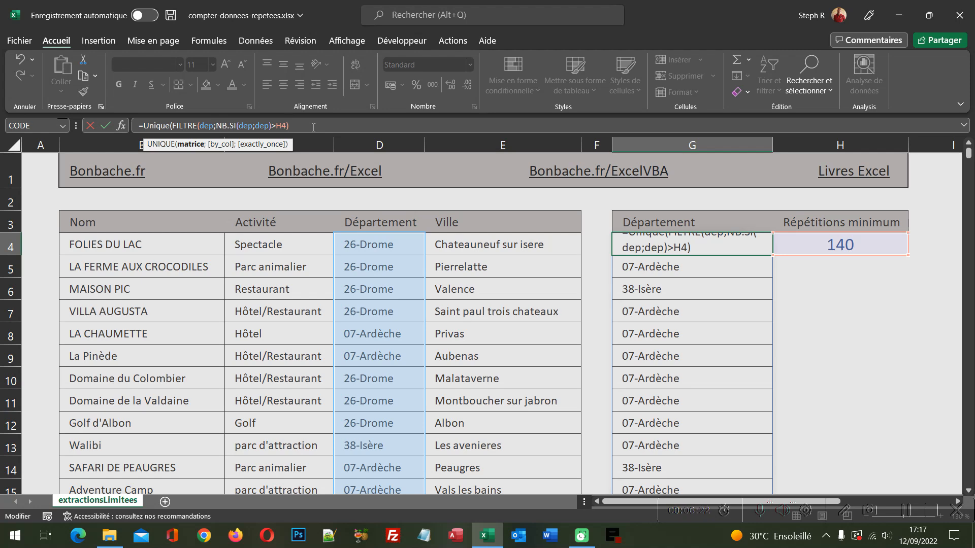
text())
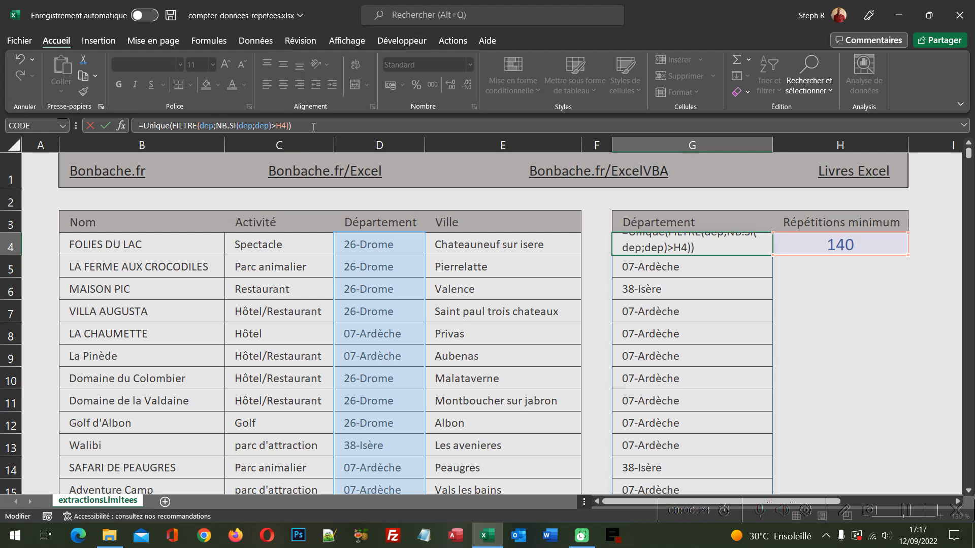
key(Return)
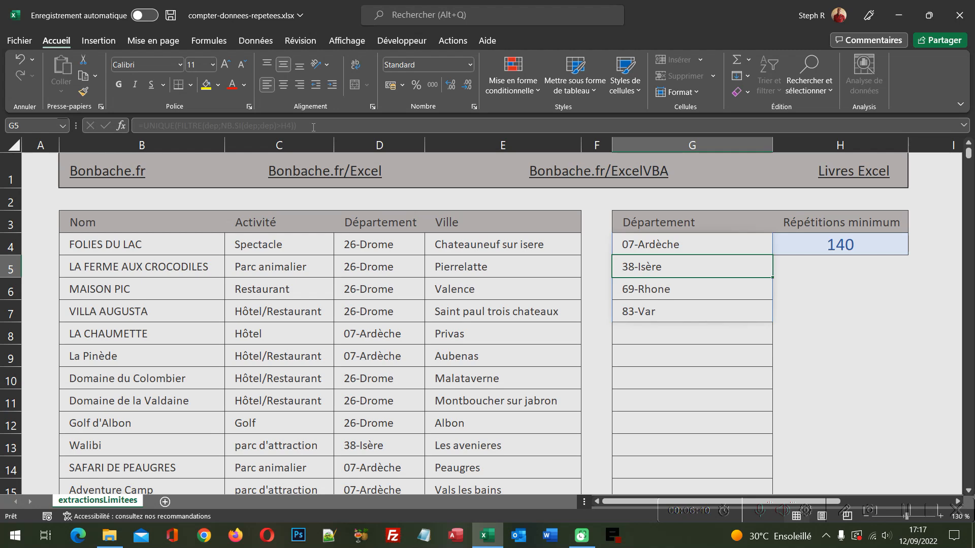
- Change the comparison operator before H4 in the G4 formula to < so it extracts departments below the threshold
click(637, 244)
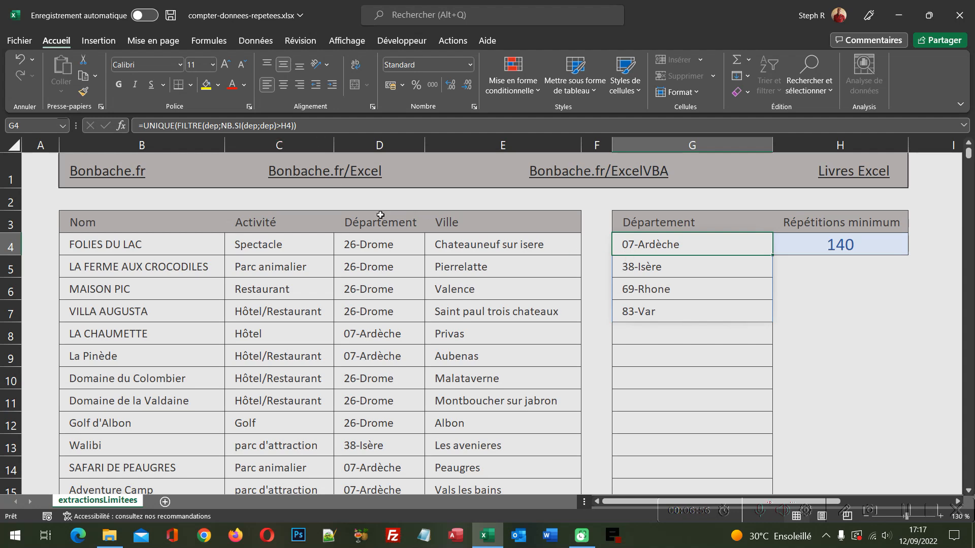
click(280, 126)
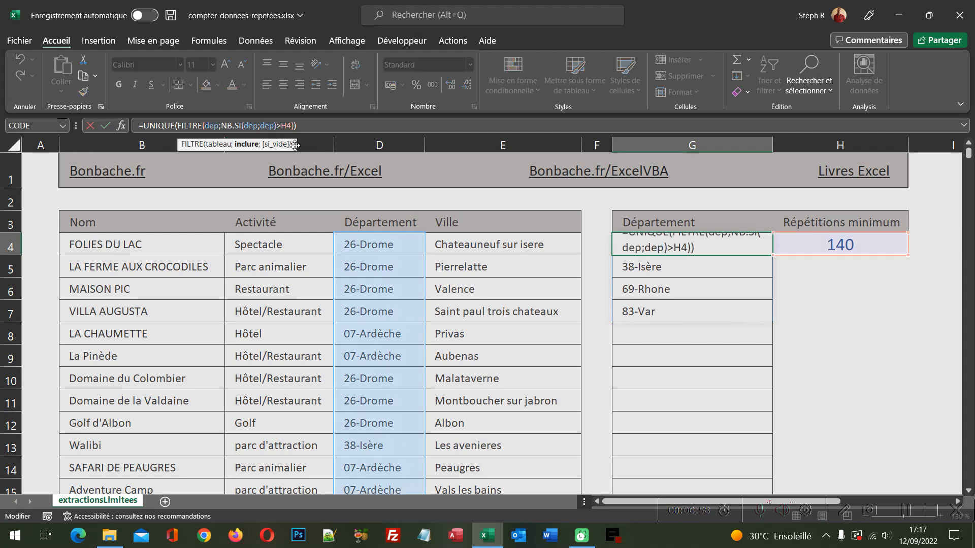
key(BackSpace)
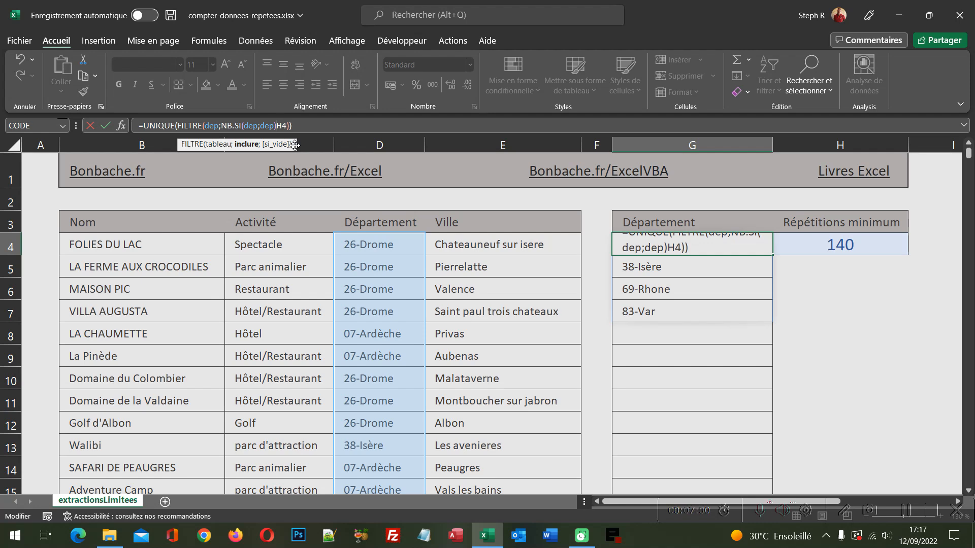
text(<)
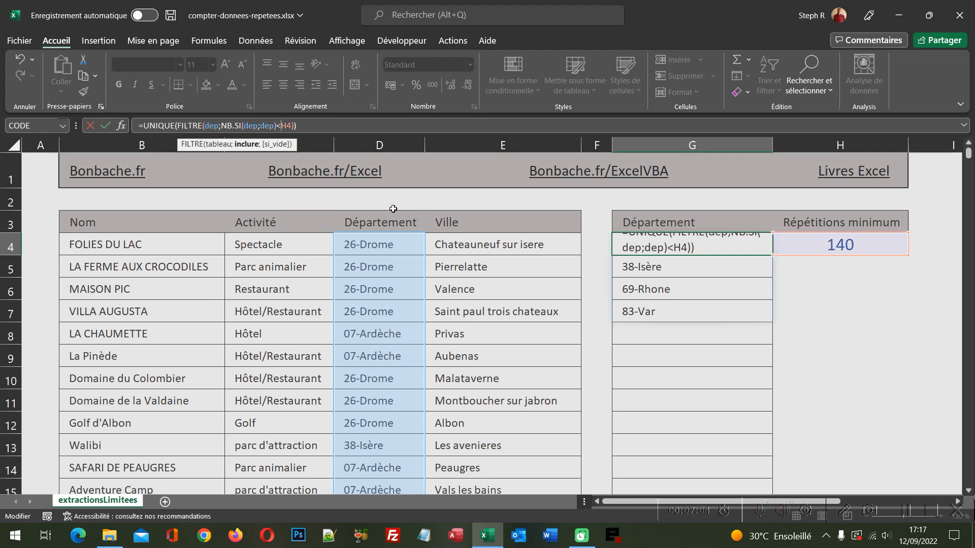
key(Return)
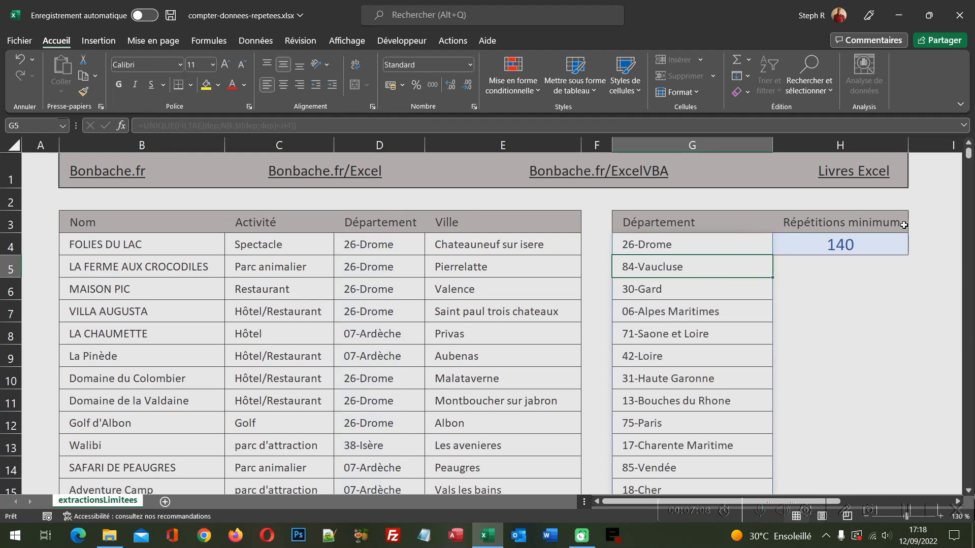
- Set the repetitions threshold in H4 to 20 and select cell G7 in the extracted department list
click(845, 248)
text(2)
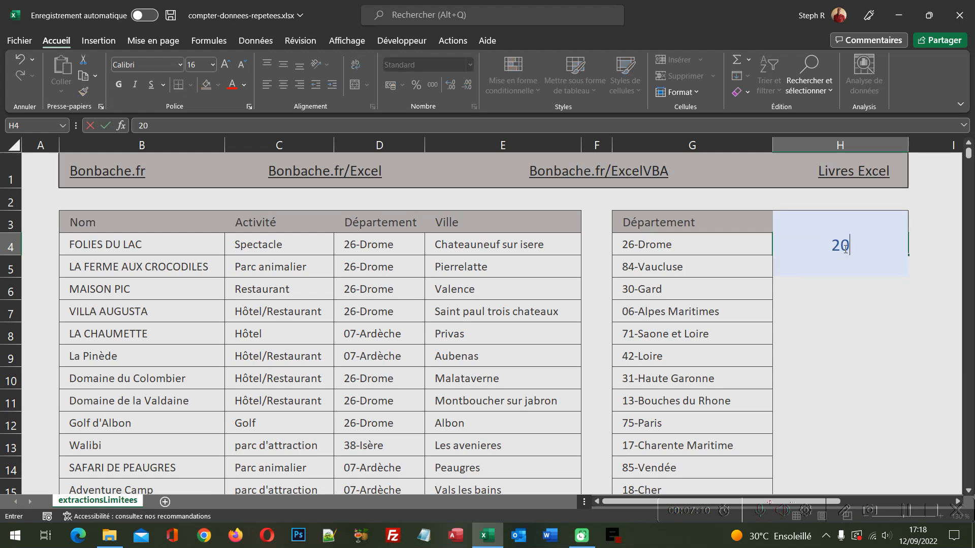
text(0)
key(Return)
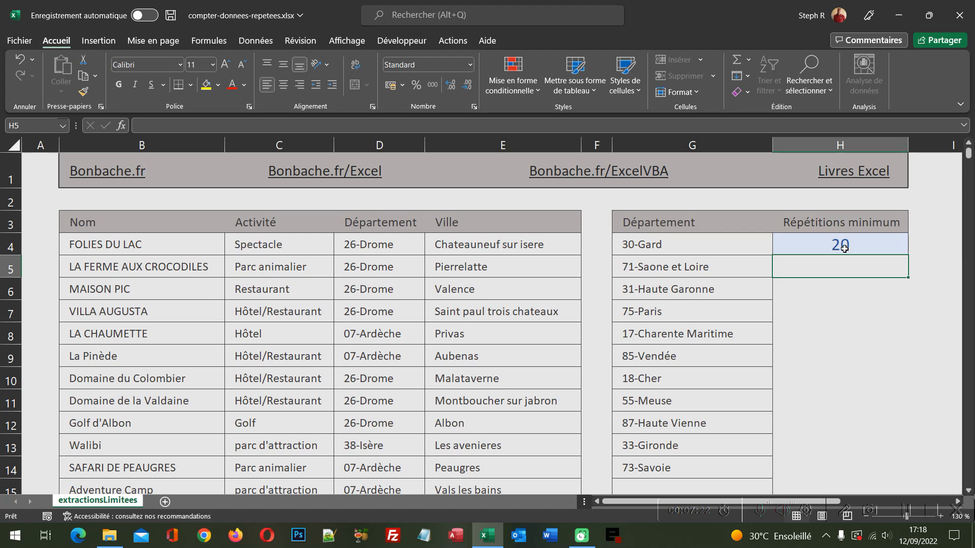
click(706, 314)
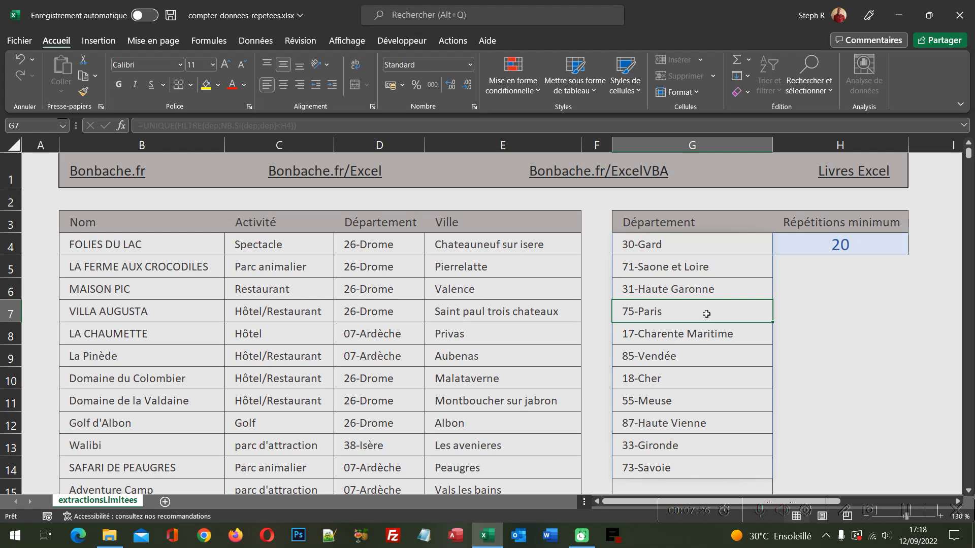